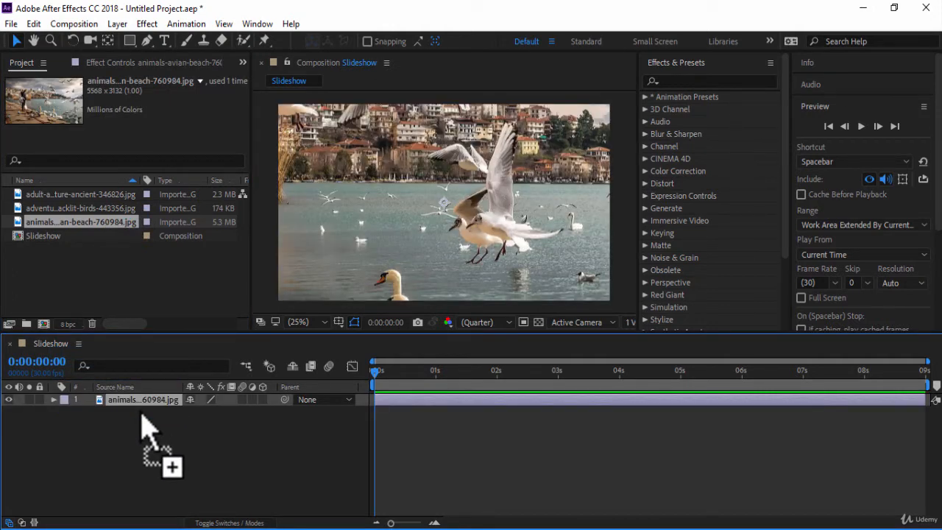
Scale the animals-avian-beach image layer in the Slideshow composition to 50%.
key(s)
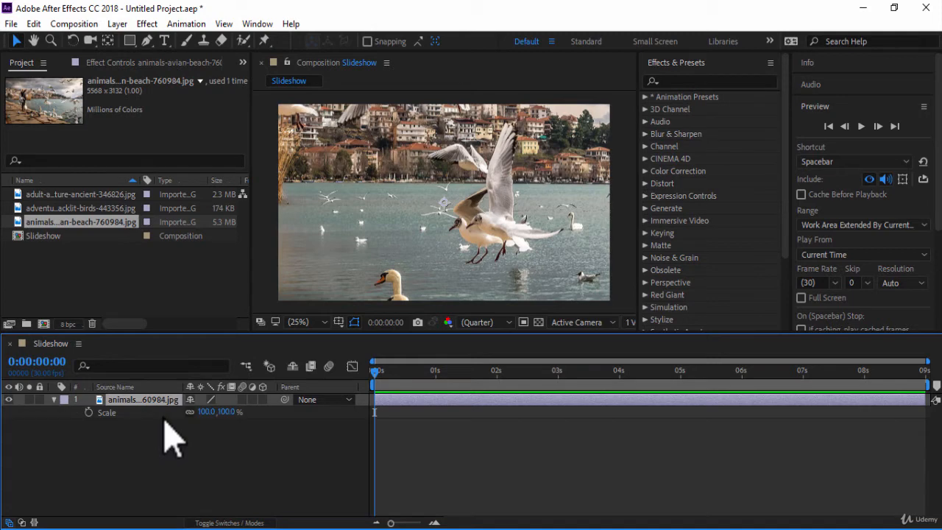
click(209, 412)
text(50)
key(Return)
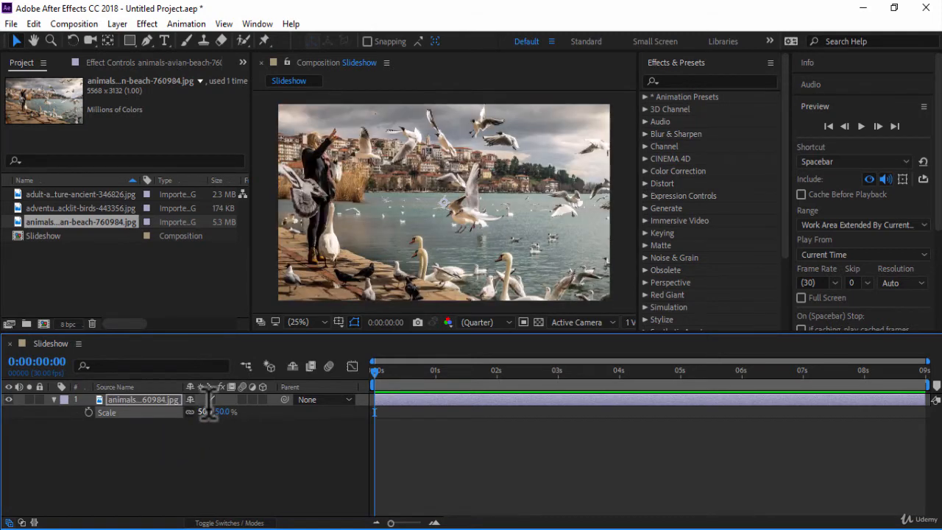
Pre-compose the beach image layer as "Image 1", moving all attributes into the new composition.
click(149, 401)
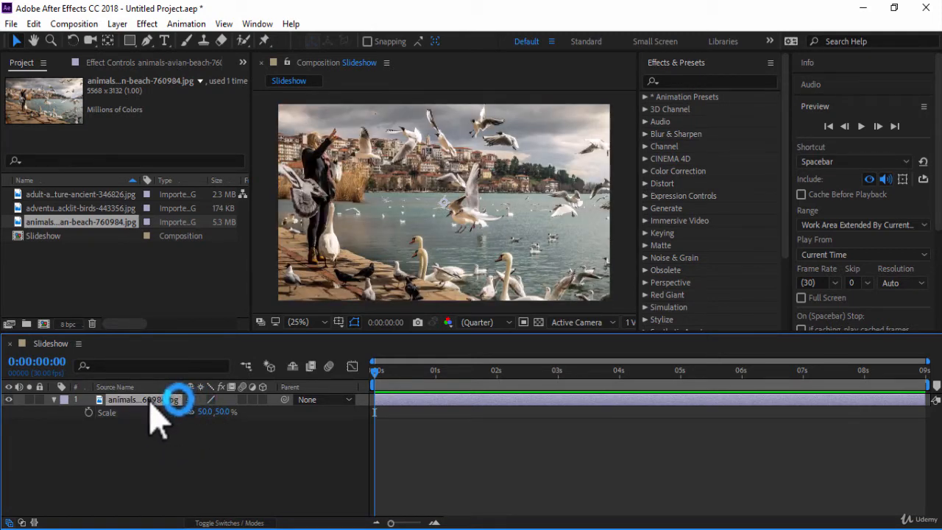
key(ctrl+shift+c)
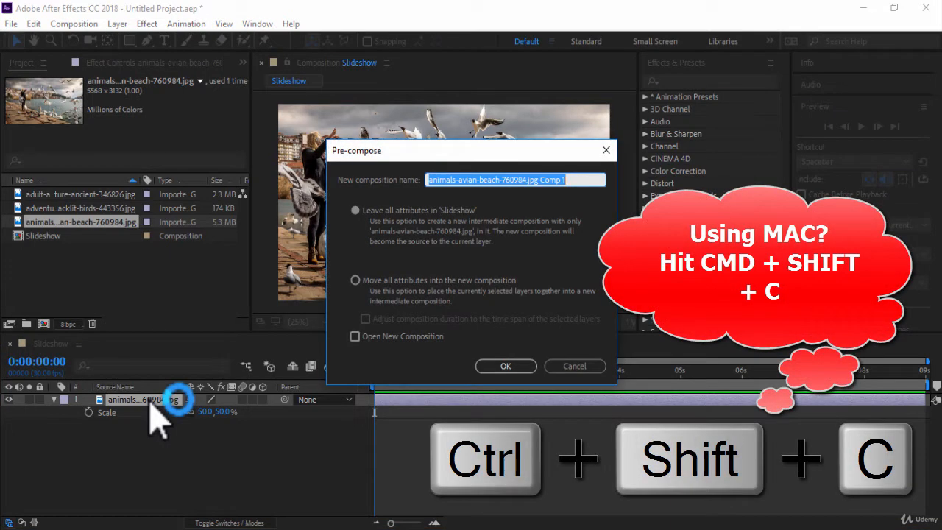
text(Ima)
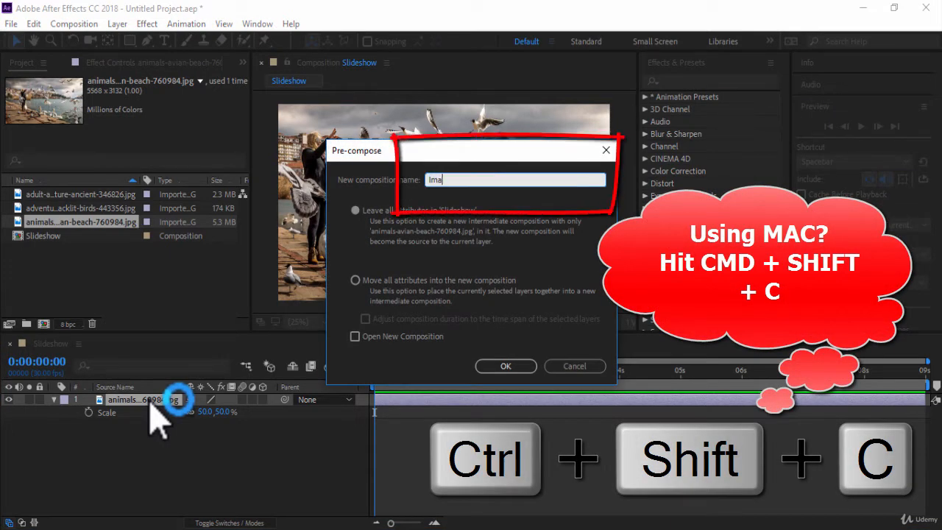
text(ge 1)
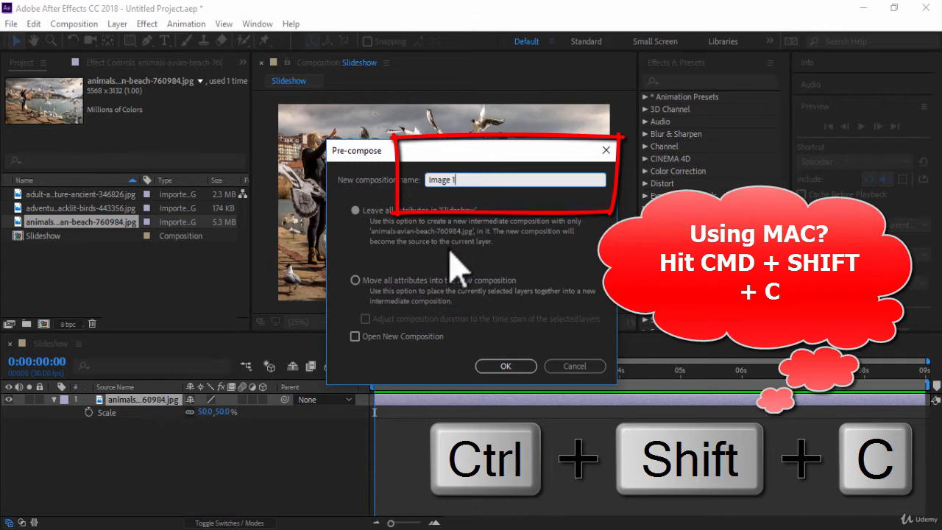
click(442, 282)
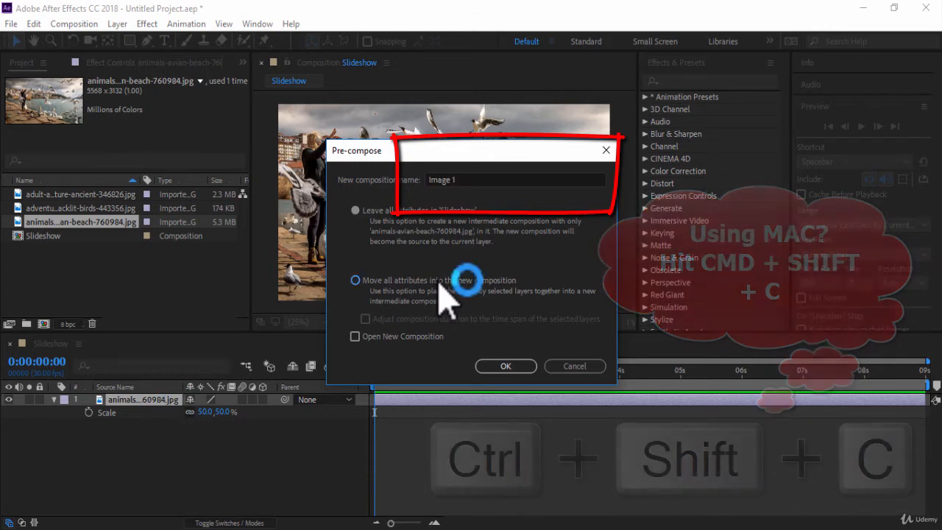
click(530, 366)
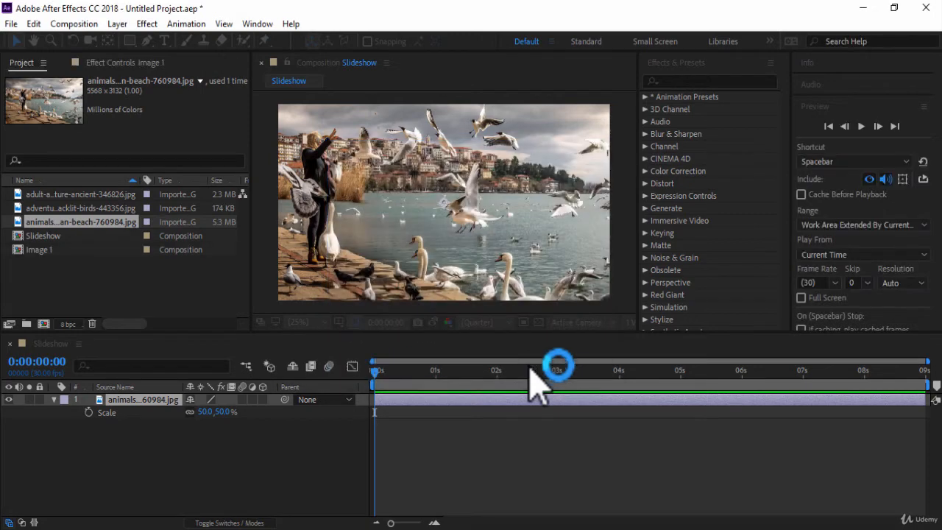
Add the adventure-backlit-birds image above Image 1 in the Slideshow timeline and pre-compose it as "Image 2".
drag(132, 210, 140, 397)
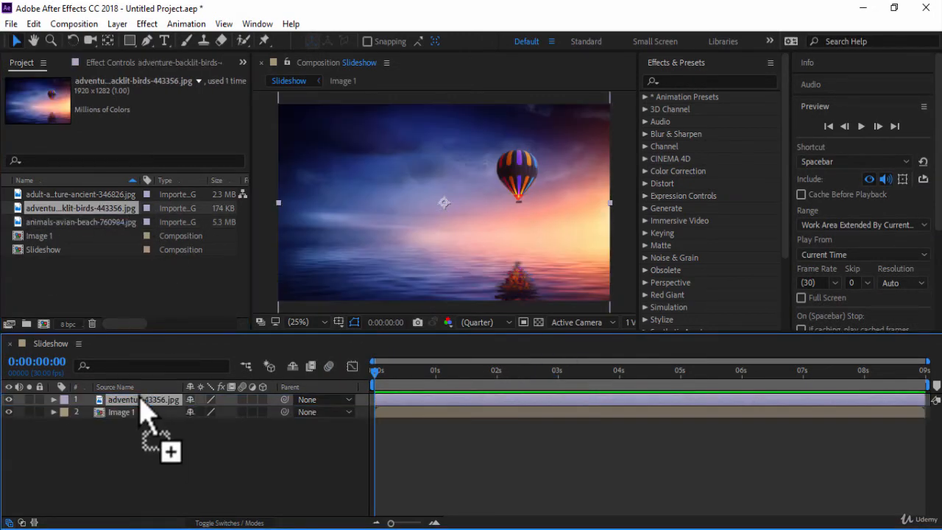
key(ctrl+shift+c)
key(Return)
Add the adult-adventure-ancient image above Image 2 in the Slideshow timeline and scale it to 40%.
drag(73, 193, 147, 412)
key(s)
drag(206, 416, 184, 395)
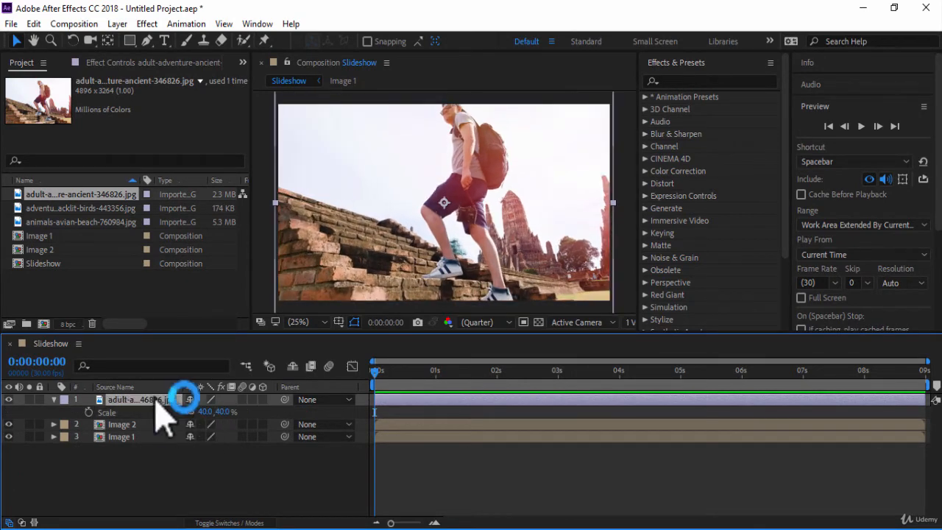
Pre-compose the adult-adventure-ancient image layer as "Image 3".
key(ctrl+shift+c)
text(Image 3)
key(Return)
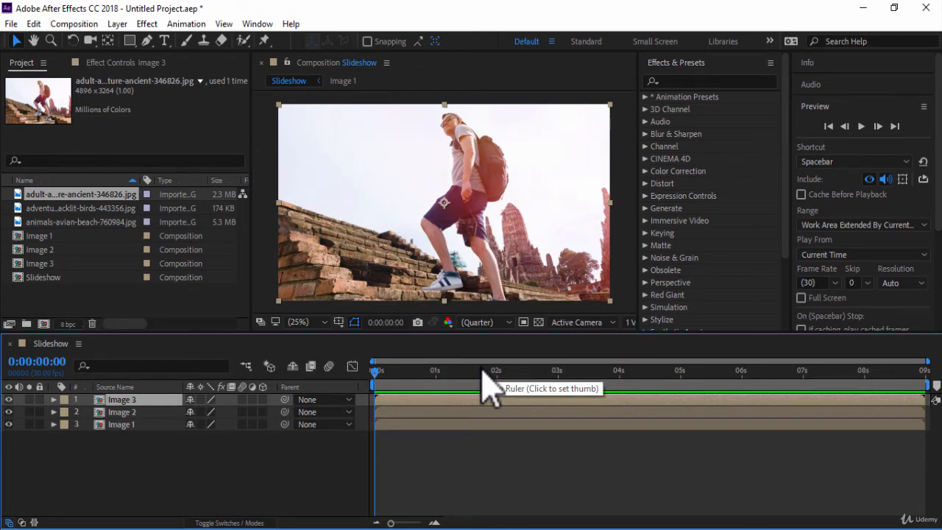
Shift the Image 2 and Image 3 layers so that both start at 0:00:03:00.
click(558, 381)
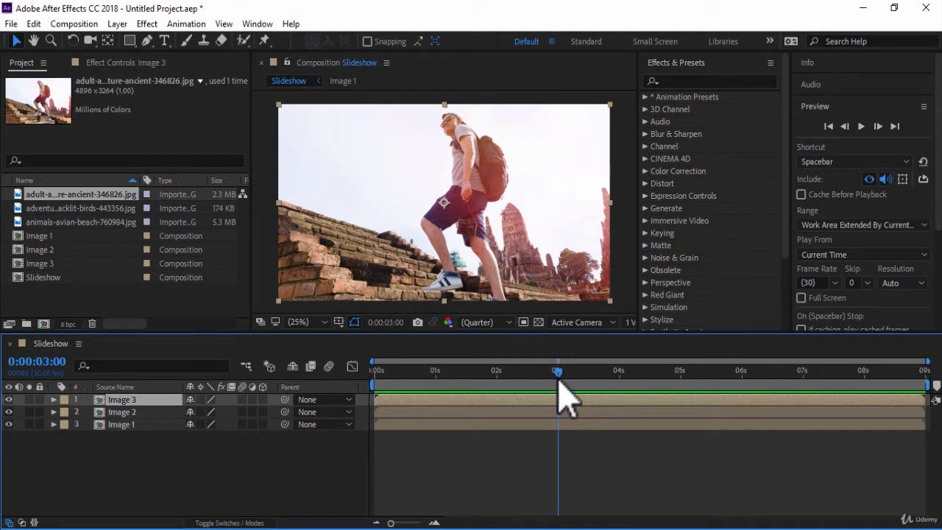
shift+click(161, 414)
key(bracketleft)
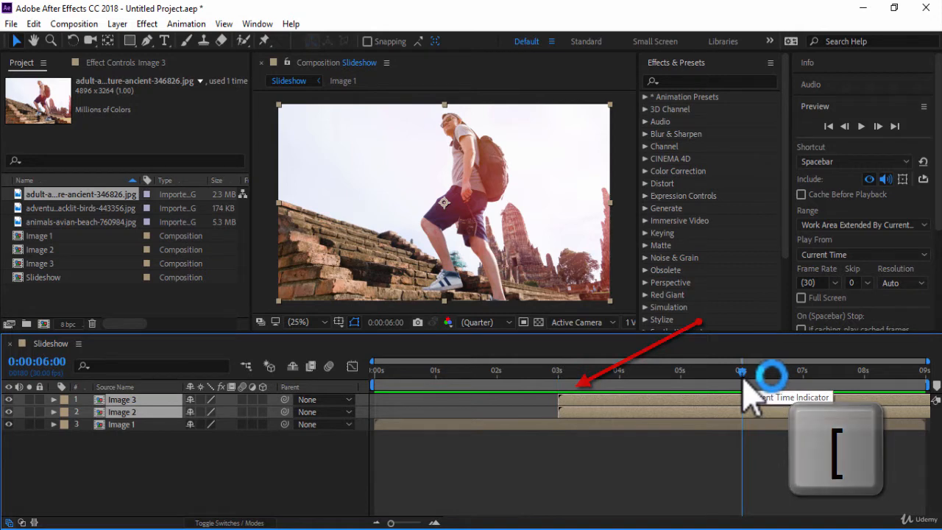
Shift only the Image 3 layer so that it starts at 0:00:06:00.
click(741, 375)
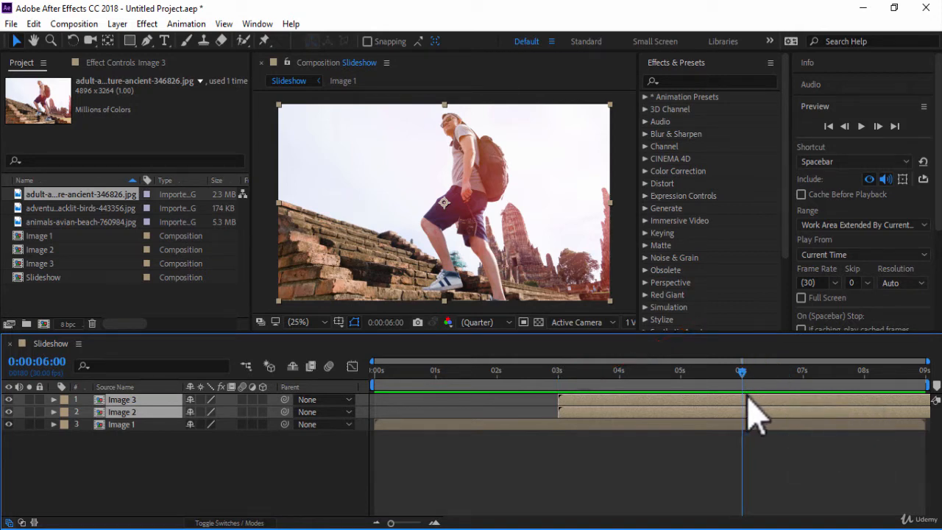
click(530, 490)
click(175, 403)
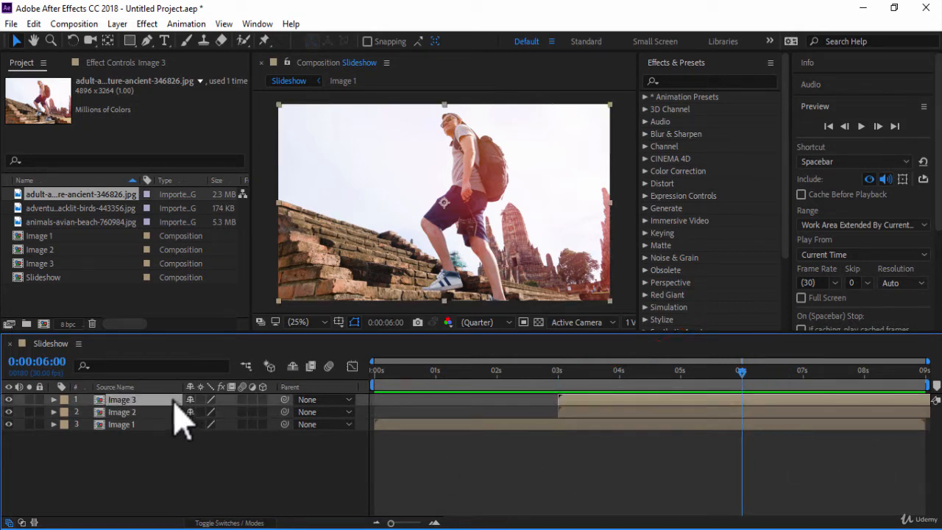
key(bracketleft)
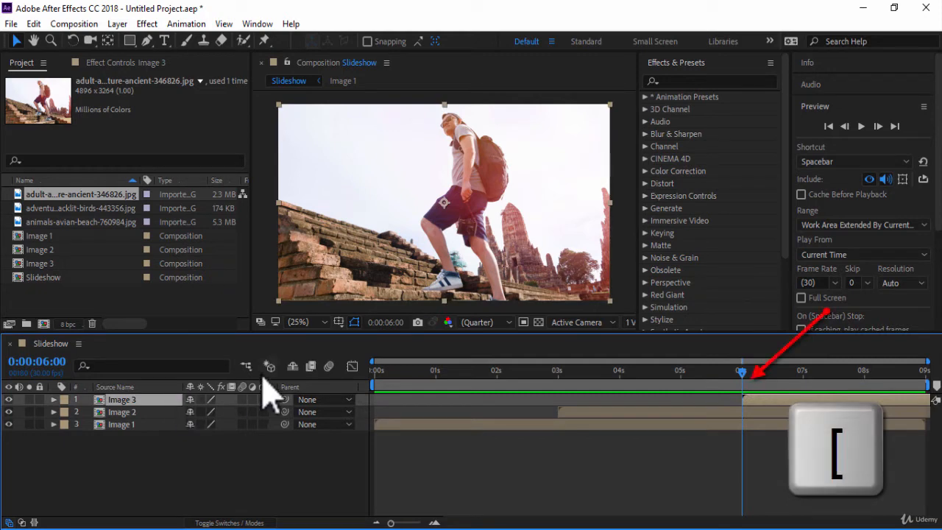
Add an adjustment layer above the image layers and rename it "Optical Transition".
right_click(171, 464)
click(267, 304)
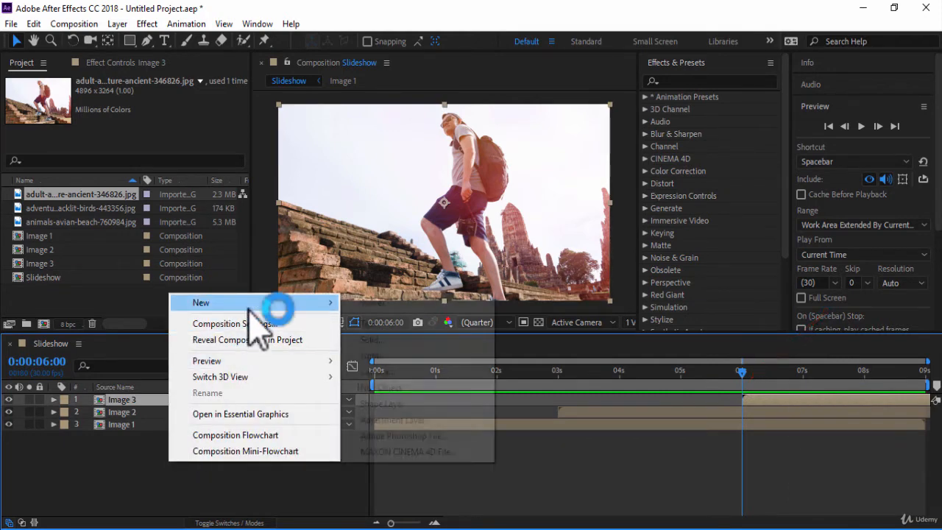
click(401, 419)
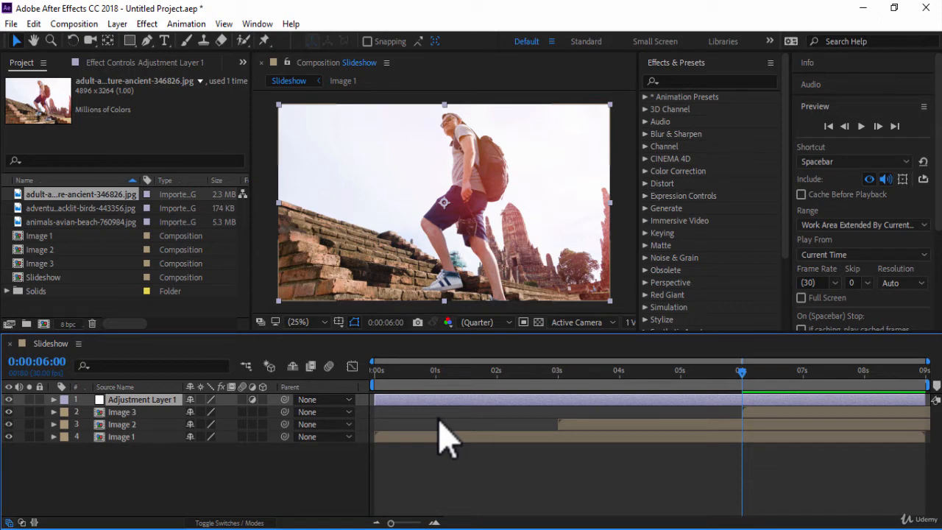
key(Return)
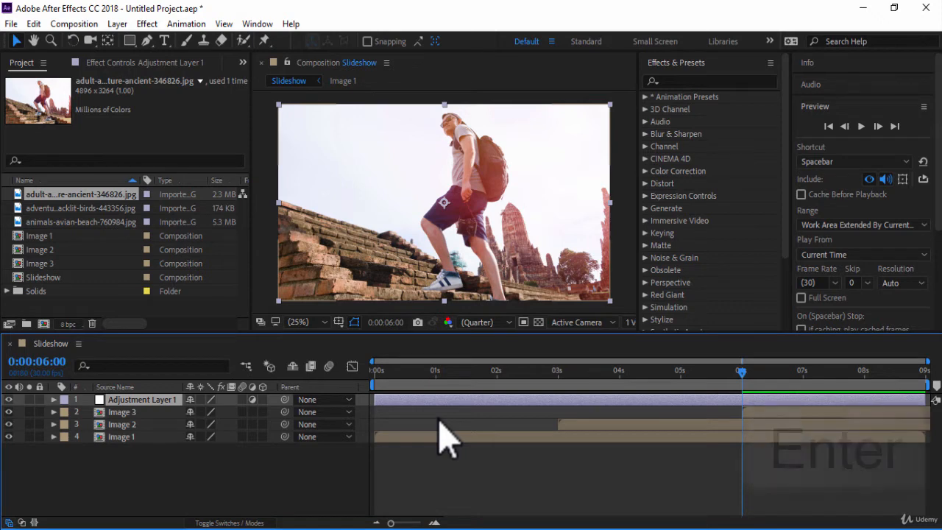
click(184, 400)
text(Opt)
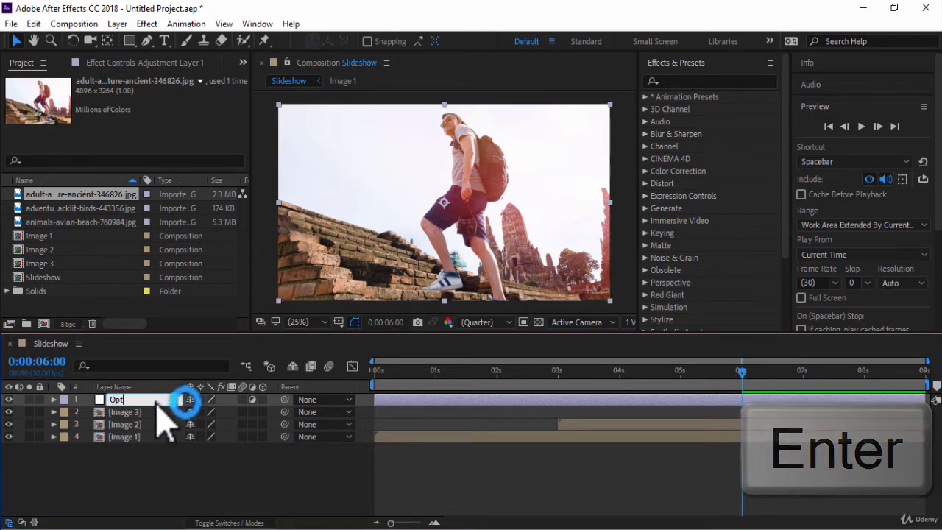
text(ical Transition)
key(Return)
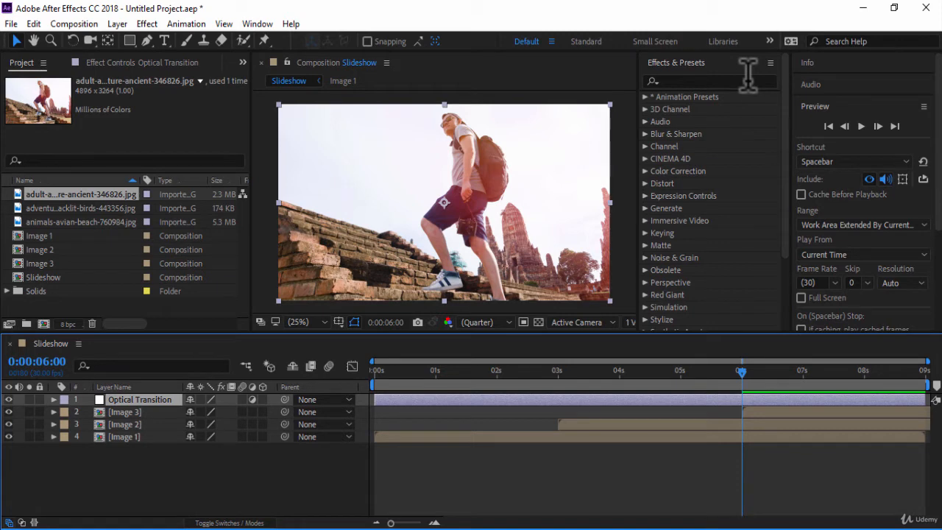
Find the Optics Compensation effect and apply it to the Optical Transition layer.
click(748, 78)
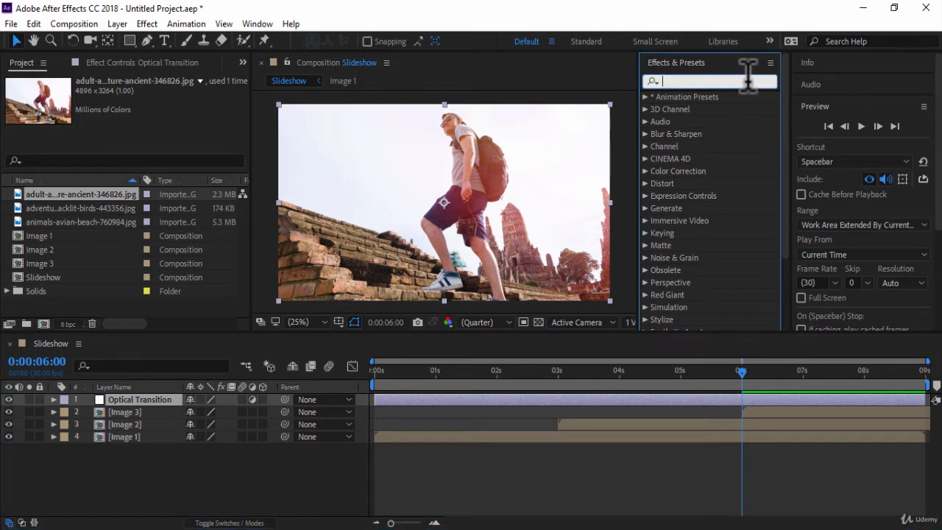
text(optics)
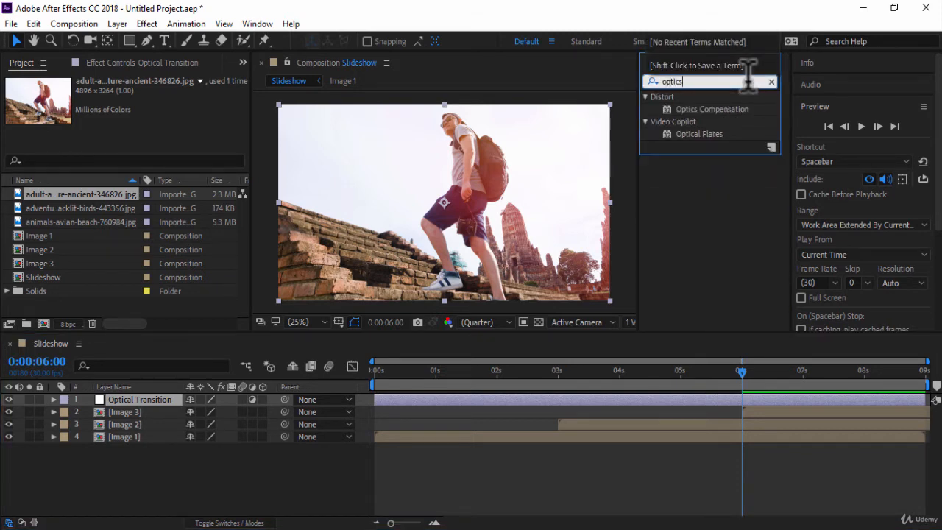
click(739, 111)
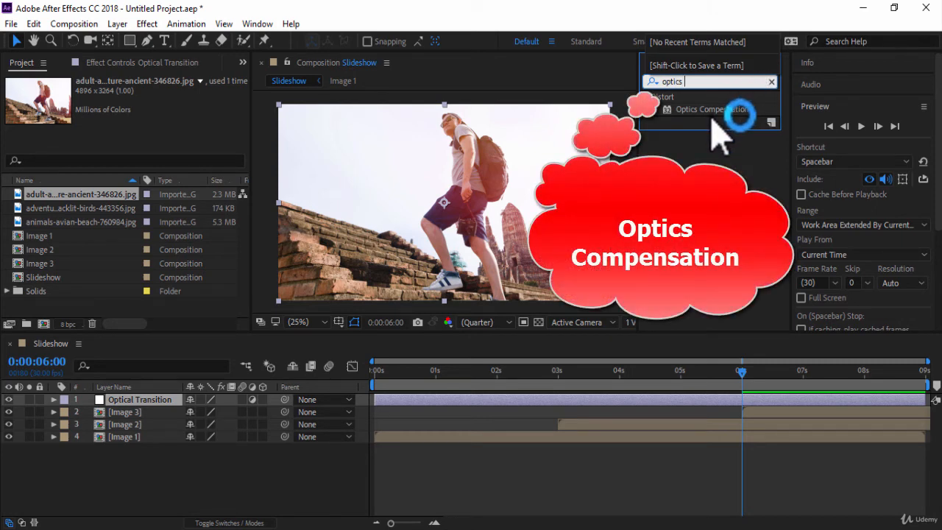
drag(708, 112, 175, 404)
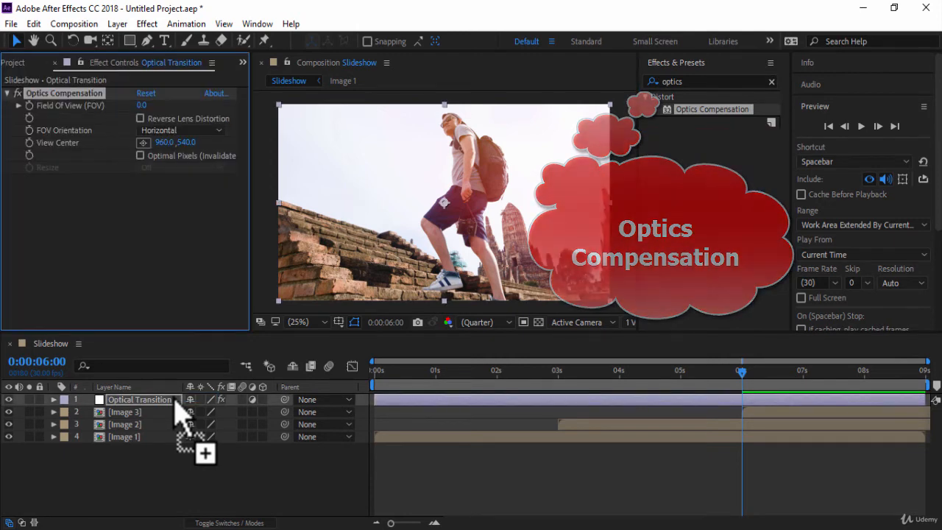
Keyframe the effect's Field Of View from 0 at 0:00:00:00 to 150 at 0:00:00:15, and enable Reverse Lens Distortion.
click(374, 375)
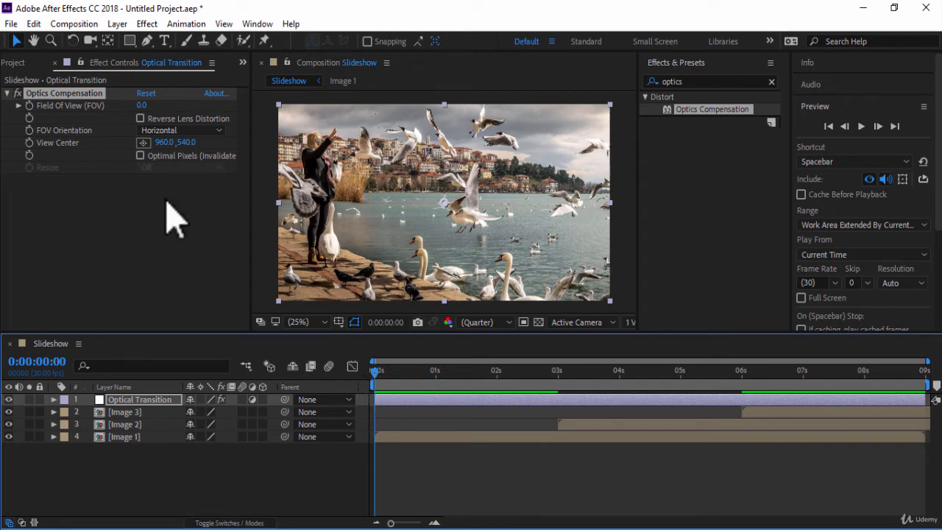
click(29, 106)
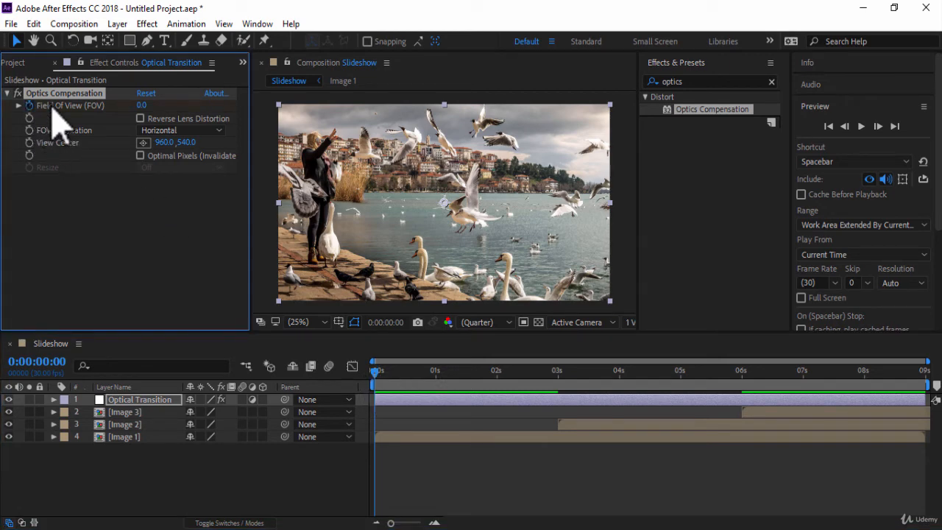
click(402, 372)
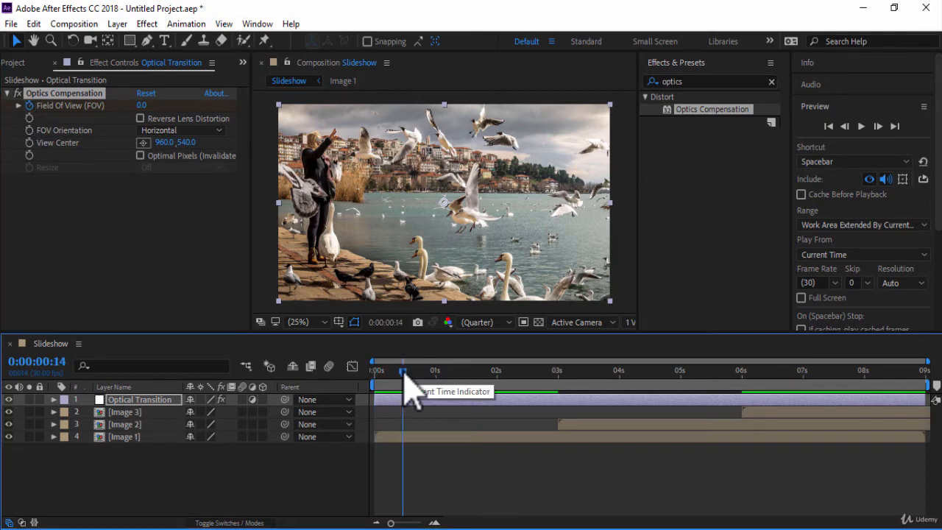
key(Page_Down)
click(145, 106)
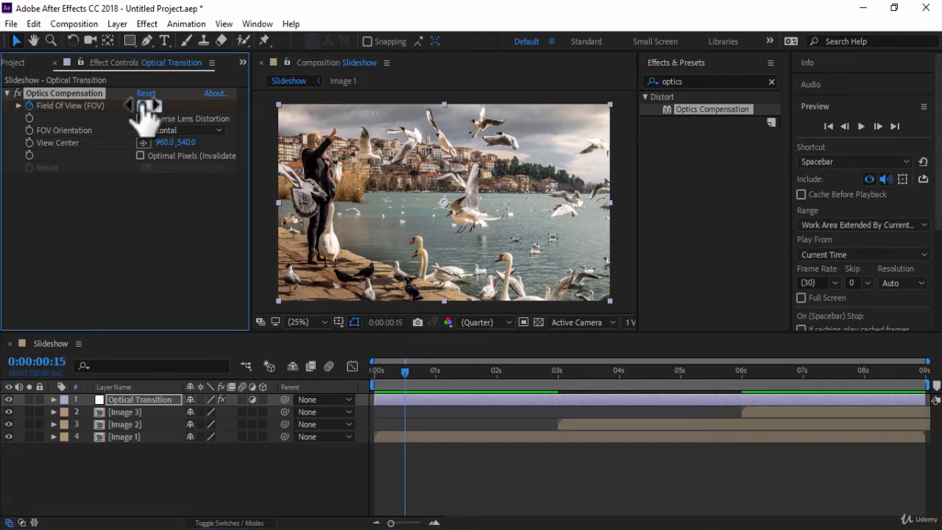
text(150)
key(Return)
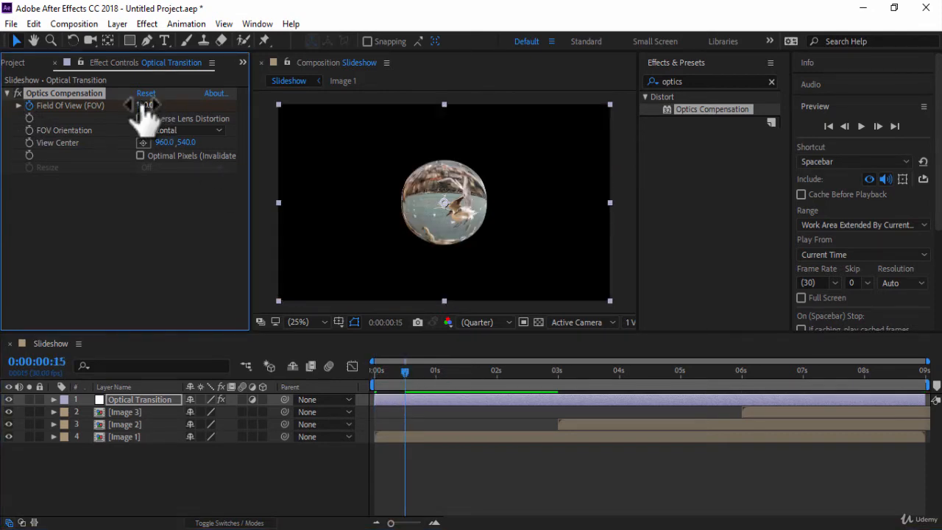
click(141, 120)
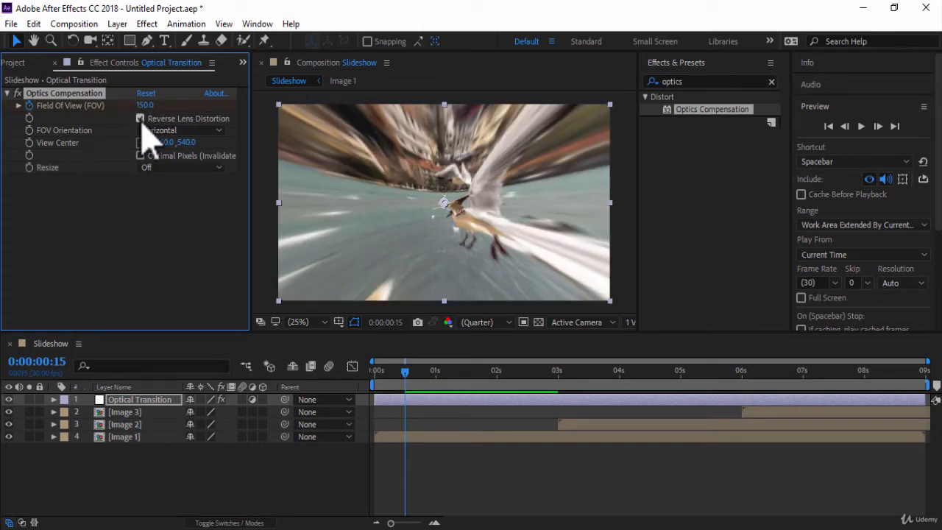
Add a layer marker with the comment "cut" to the Optical Transition layer at 0:00:00:15.
click(165, 410)
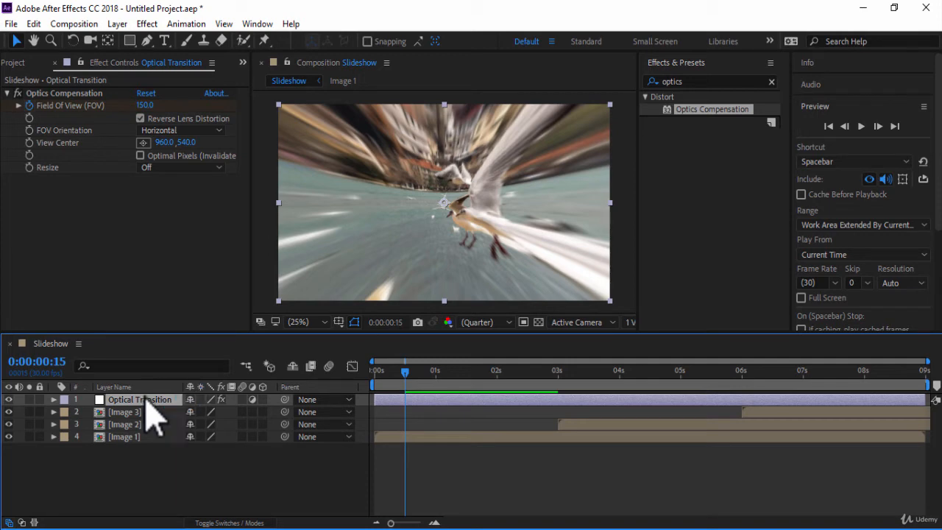
key(alt+KP_Multiply)
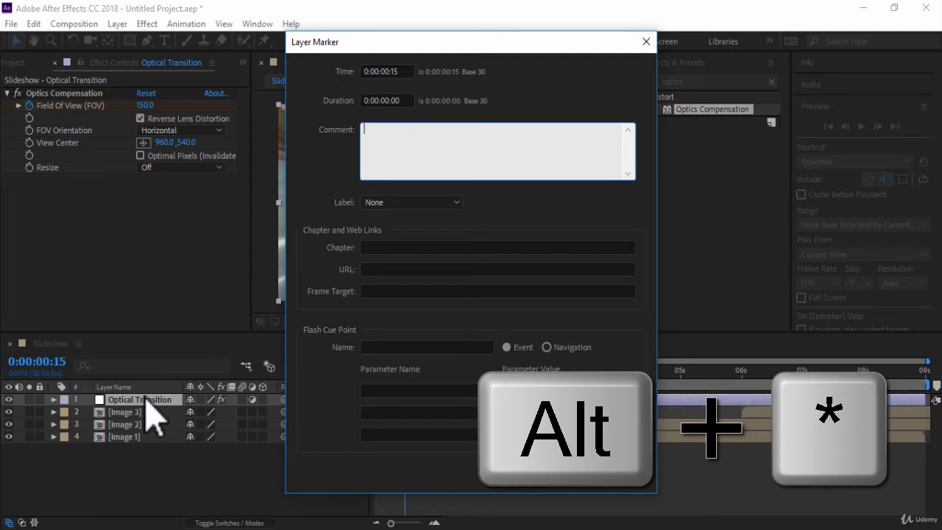
text(cut)
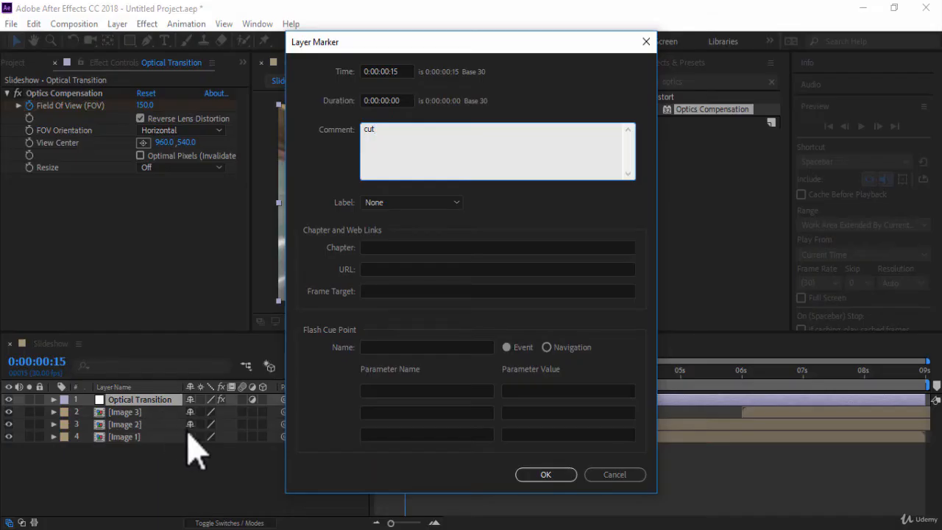
click(536, 477)
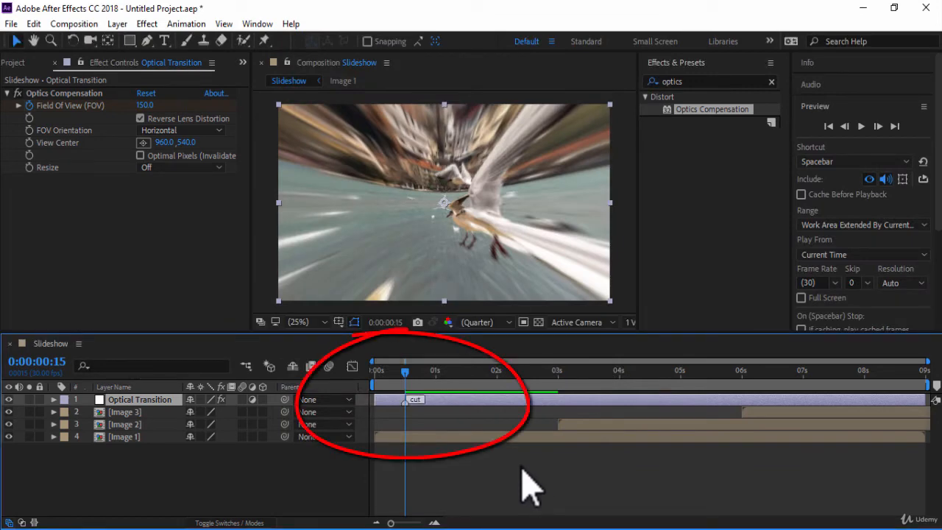
Keyframe the Optical Transition layer's Field Of View at 0 at 0:00:01:00.
click(437, 382)
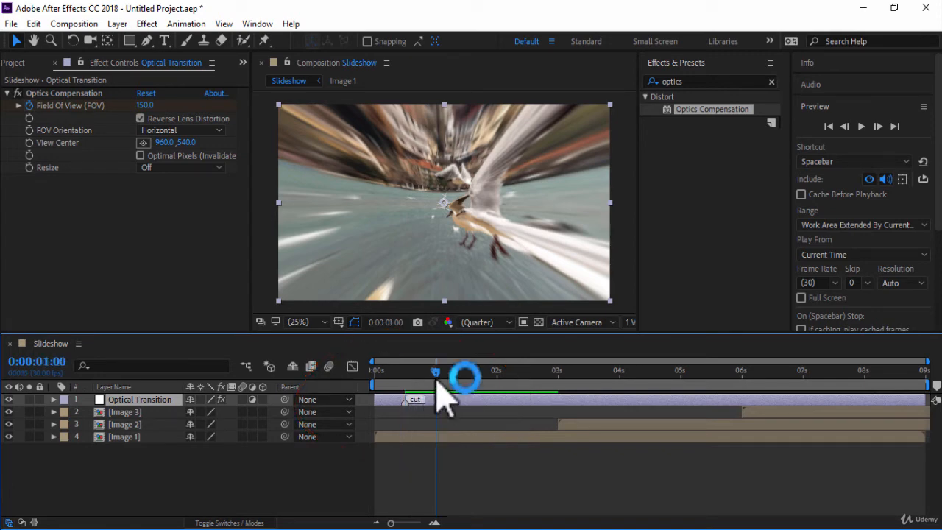
click(146, 106)
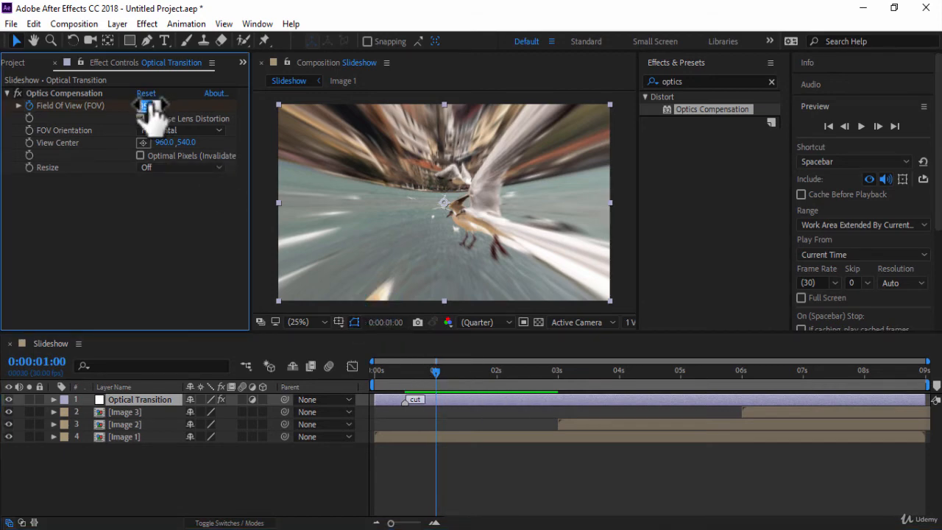
text(0)
key(Return)
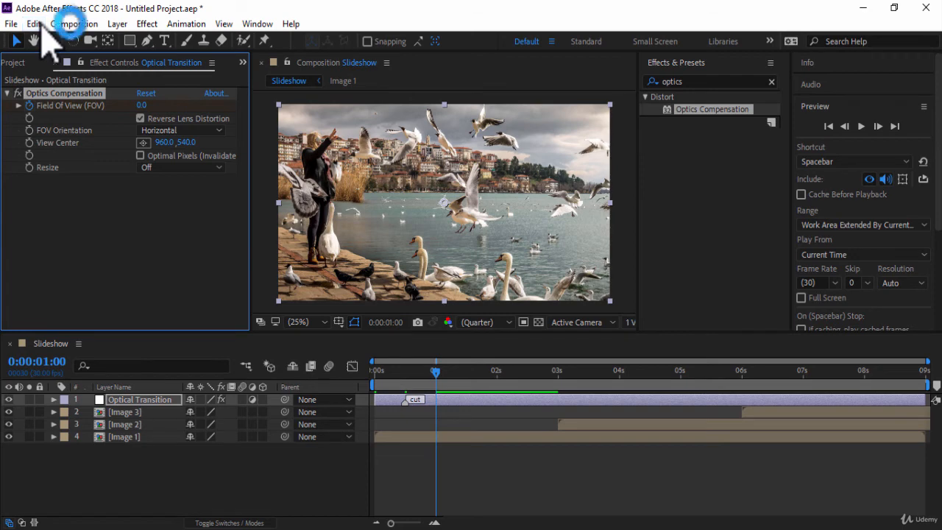
Split the Optical Transition layer at 0:00:01:00 and delete the part after the split.
click(37, 25)
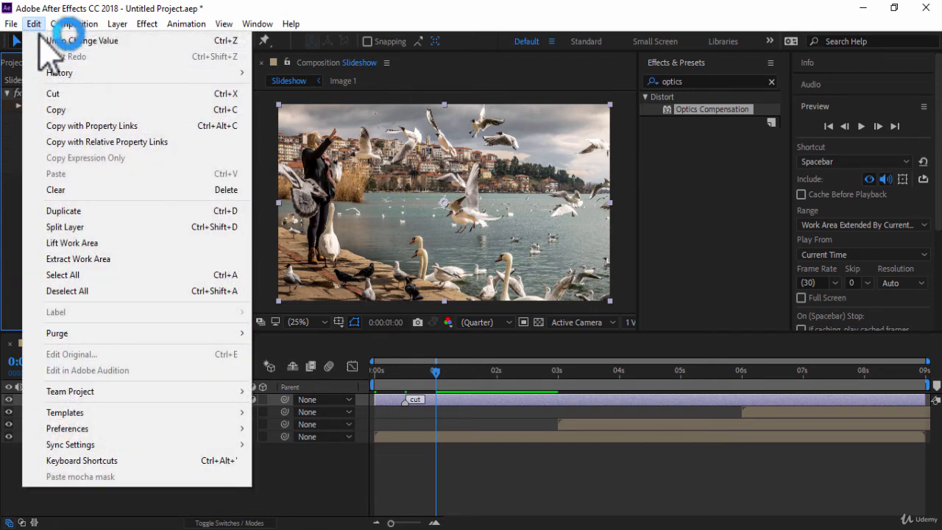
click(67, 228)
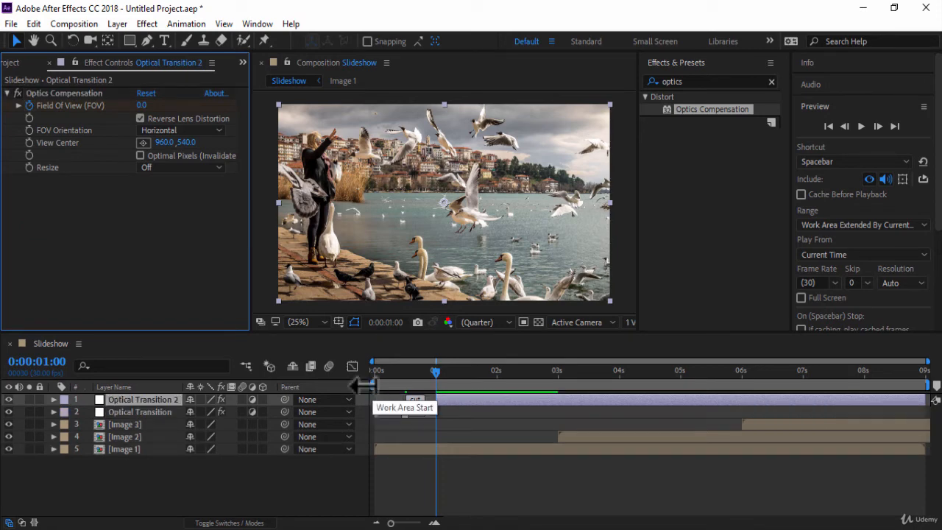
click(466, 402)
key(Delete)
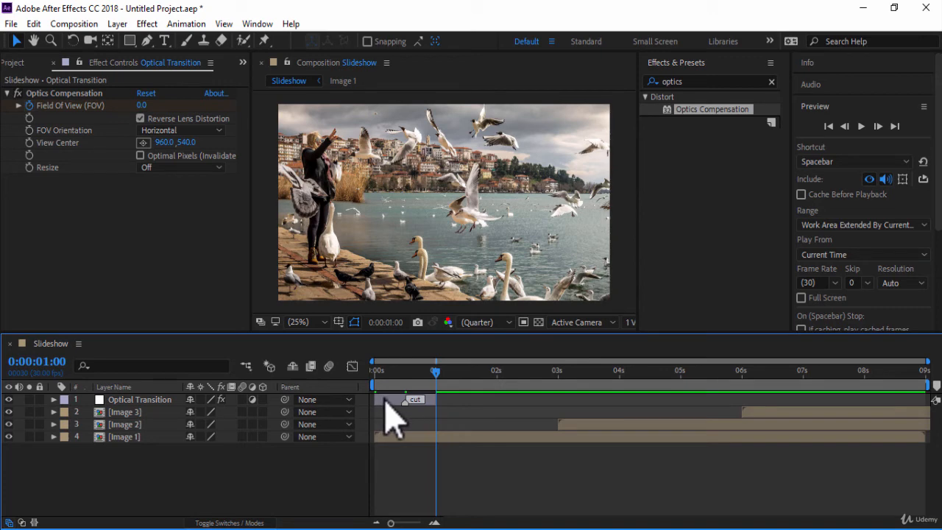
Move the Optical Transition layer to the start of Image 2, and place a duplicate with its cut marker at the start of Image 3.
drag(385, 403, 541, 403)
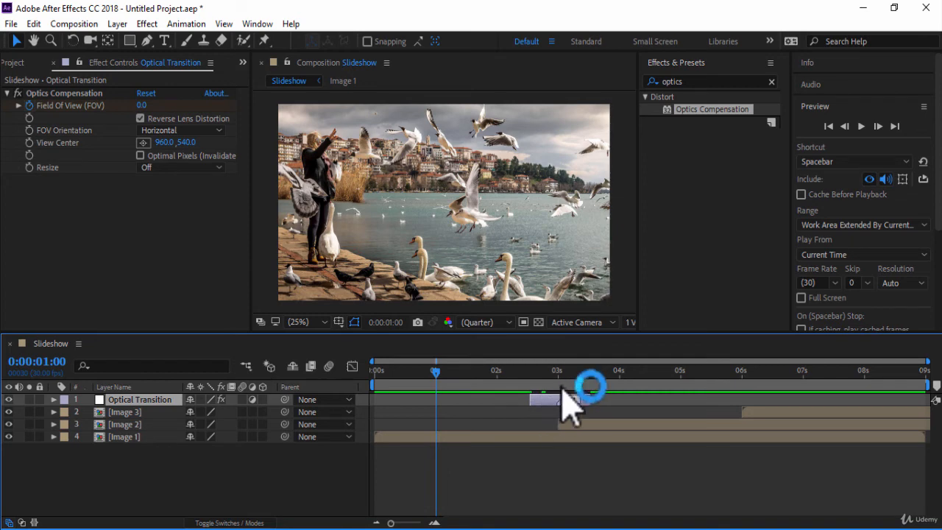
click(560, 379)
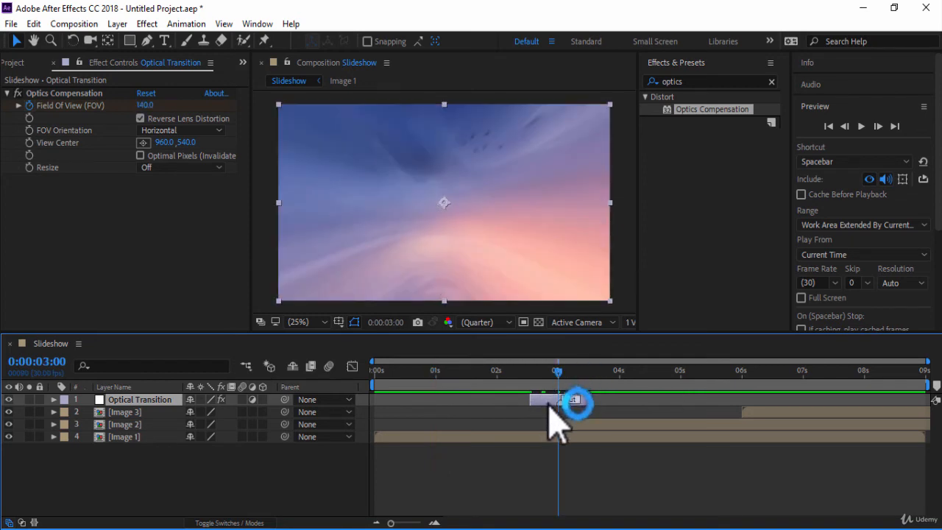
key(ctrl+d)
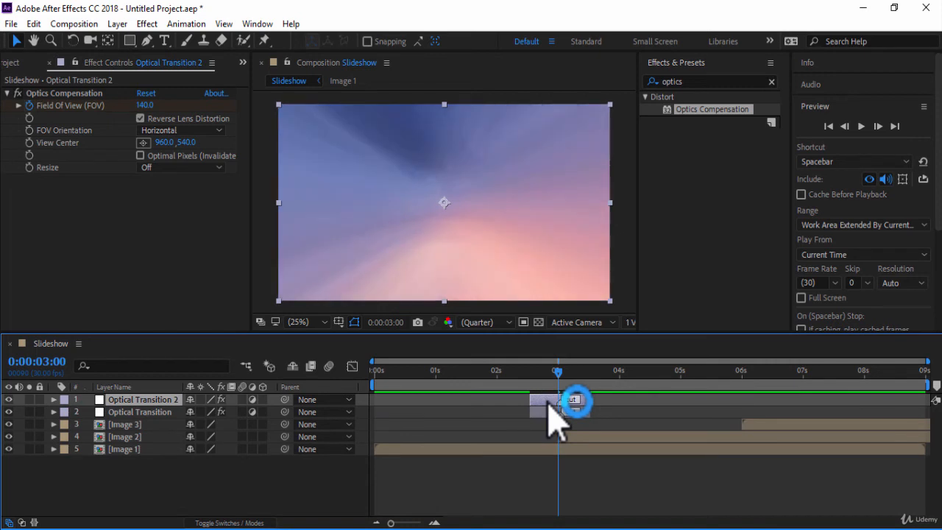
drag(552, 409, 730, 402)
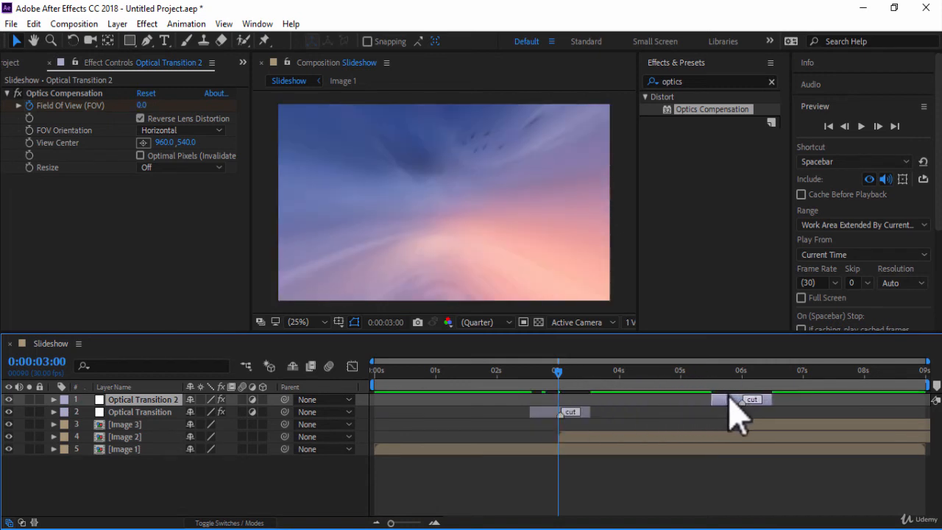
key(k)
key(j)
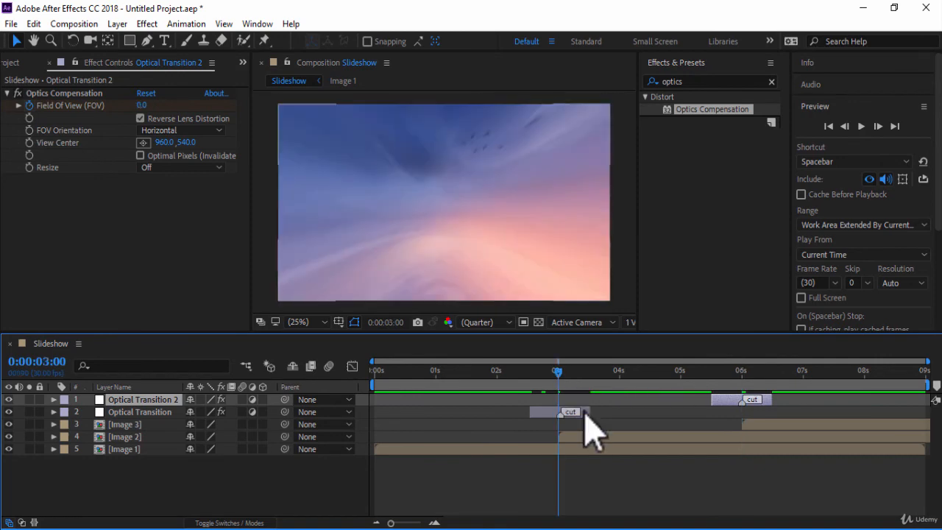
Shift the original Optical Transition layer slightly earlier so its cut marker aligns with the start of Image 2 at 0:00:03:00.
click(586, 413)
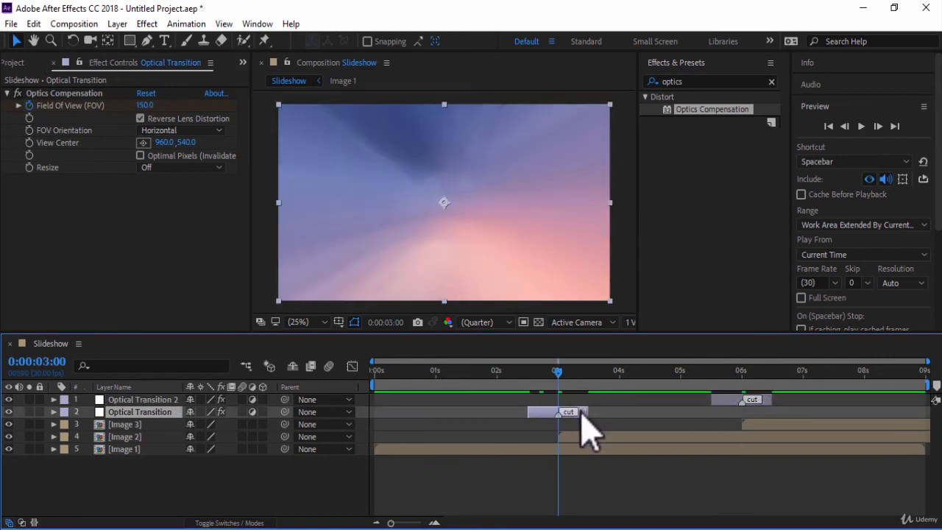
drag(581, 412, 581, 412)
click(623, 413)
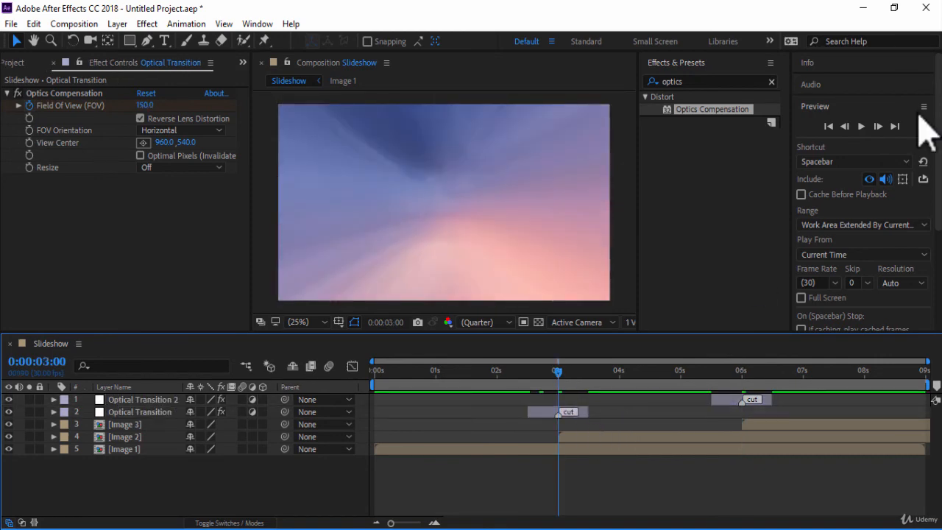
Play the slideshow from the beginning through both image transitions to check the lens effect, and stop the preview.
click(861, 127)
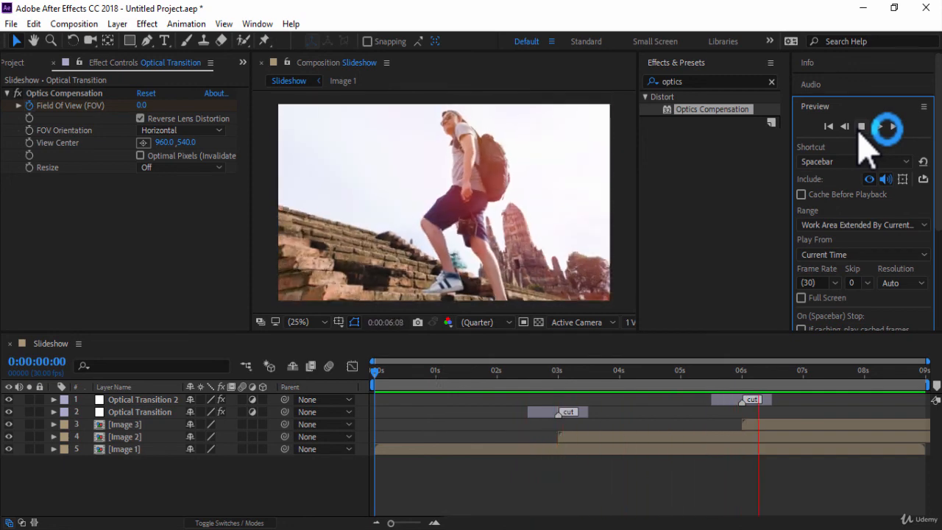
click(861, 128)
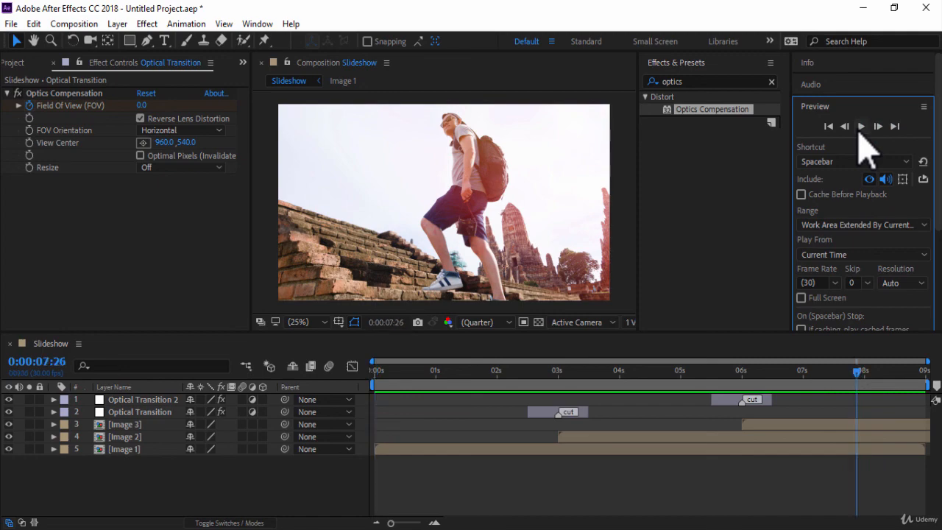
click(611, 430)
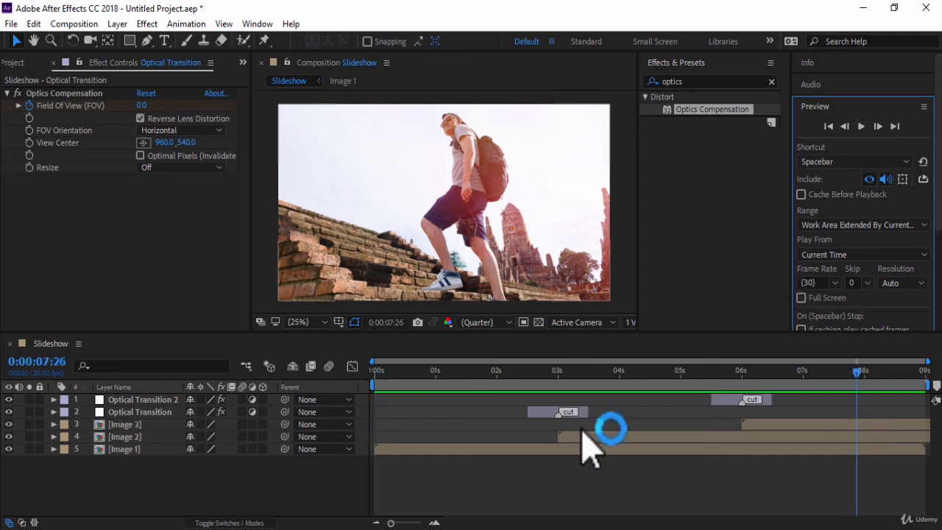